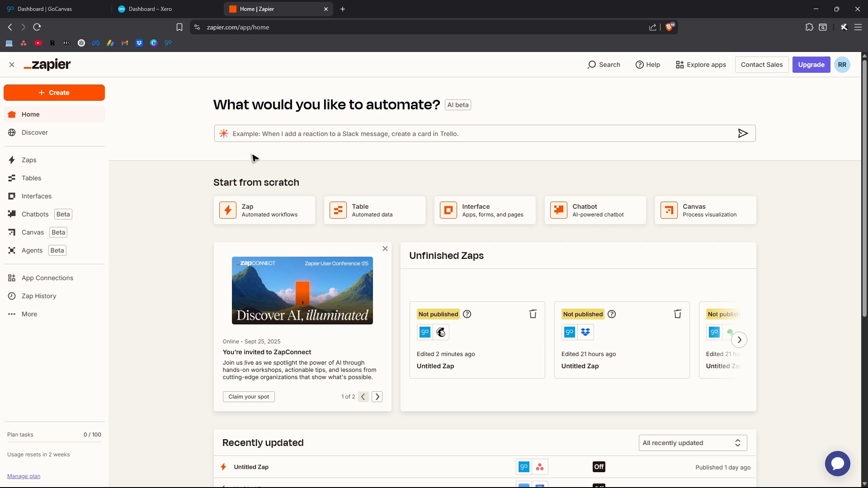
Review the Xero dashboard and GoCanvas integrations page, and open the GoCanvas product specialist contact page.
{"action": "left_click", "coordinate": [151, 8]}
{"action": "left_click", "coordinate": [50, 9]}
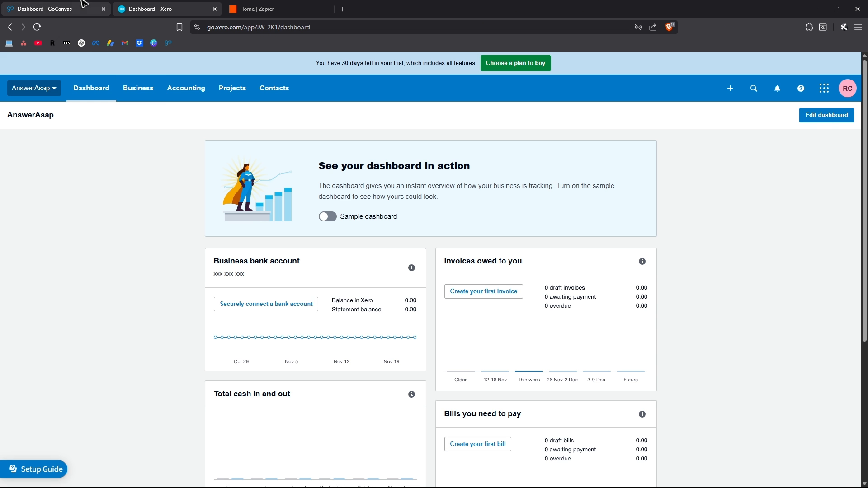
{"action": "left_click", "coordinate": [71, 262]}
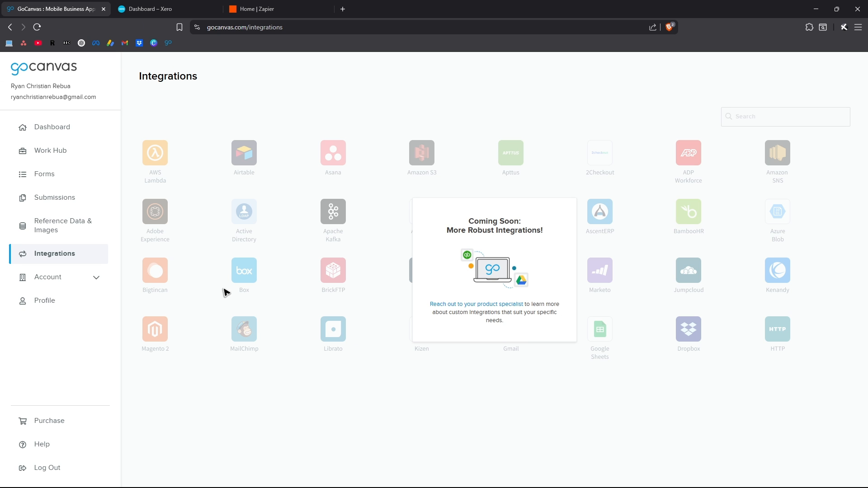
{"action": "left_click", "coordinate": [470, 310]}
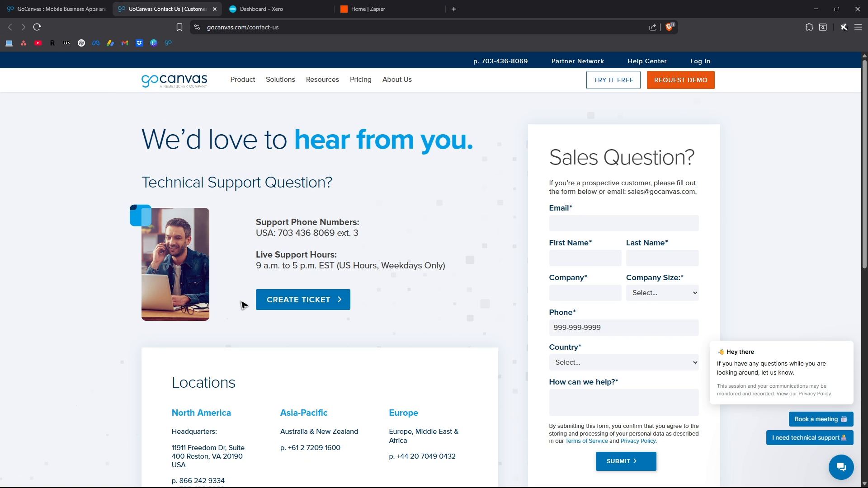
Switch to Zapier, create a new Zap and choose GoCanvas as its trigger app.
{"action": "left_click", "coordinate": [382, 9]}
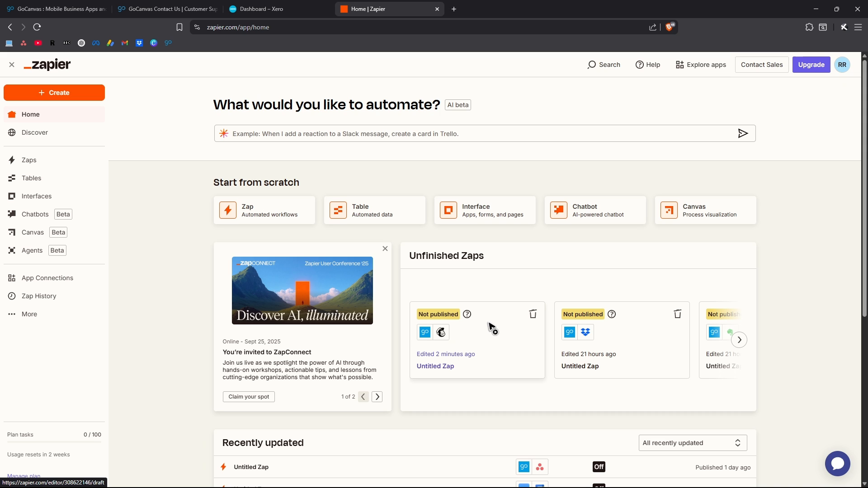
{"action": "key", "text": "F11"}
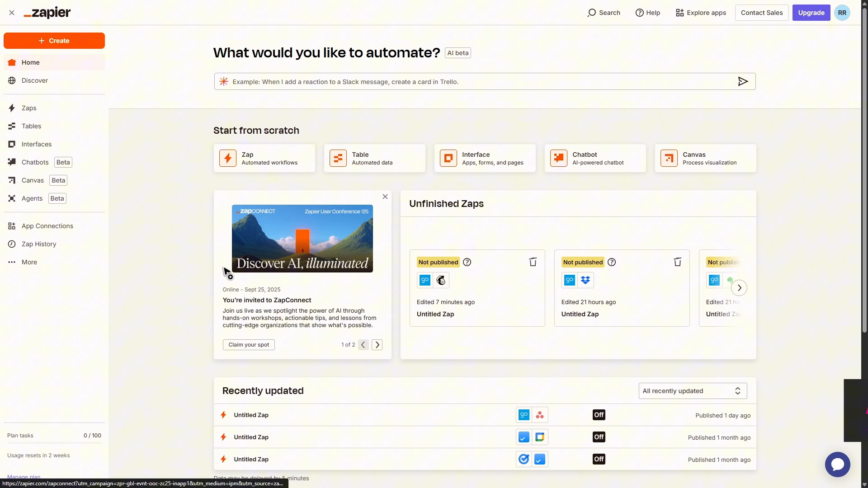
{"action": "left_click", "coordinate": [71, 44]}
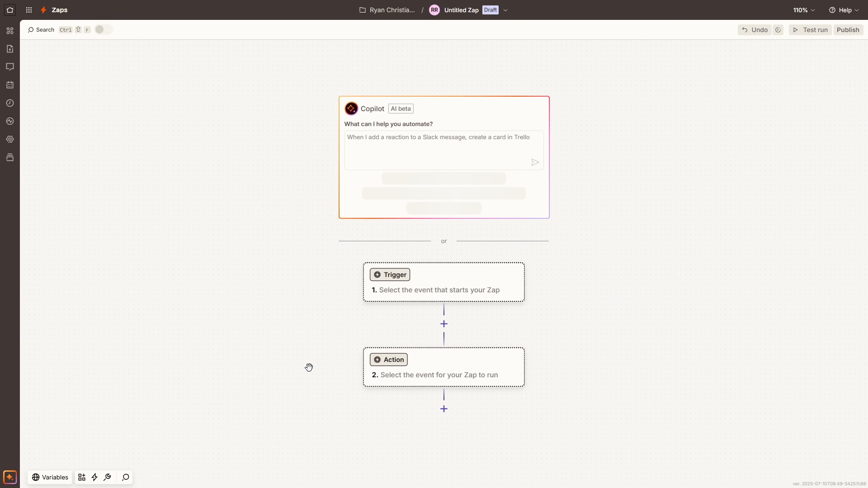
{"action": "left_click", "coordinate": [393, 285]}
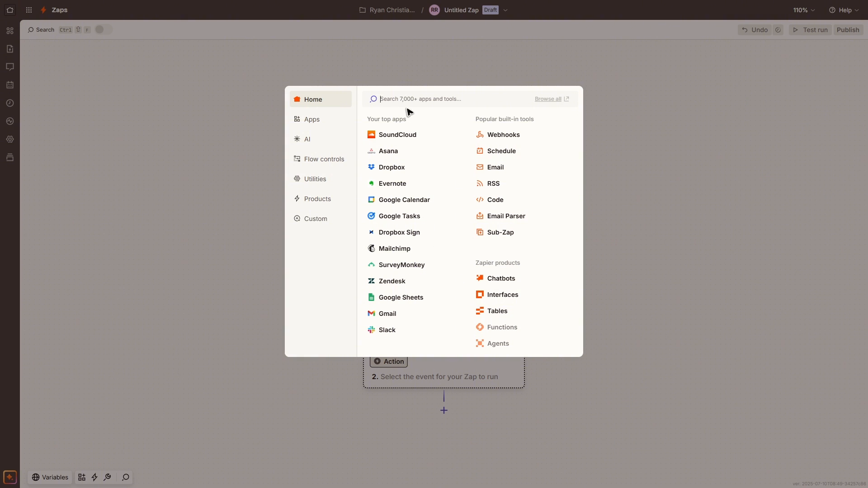
{"action": "type", "text": "gocan"}
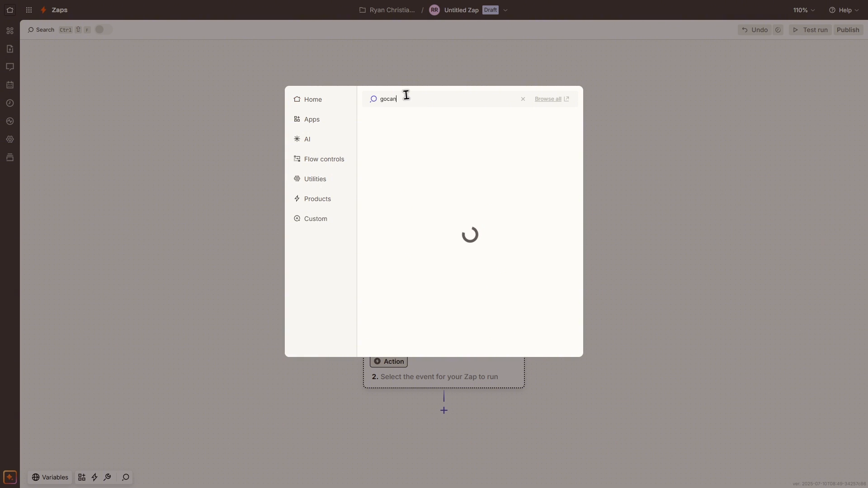
{"action": "type", "text": "vas"}
{"action": "left_click", "coordinate": [449, 121]}
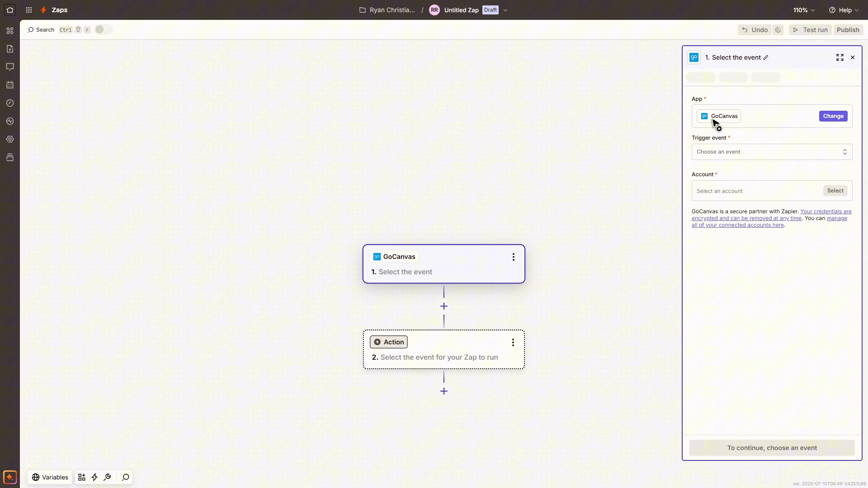
Set the GoCanvas trigger event to New Submission and continue to its configuration.
{"action": "left_click", "coordinate": [740, 151]}
{"action": "left_click", "coordinate": [565, 212]}
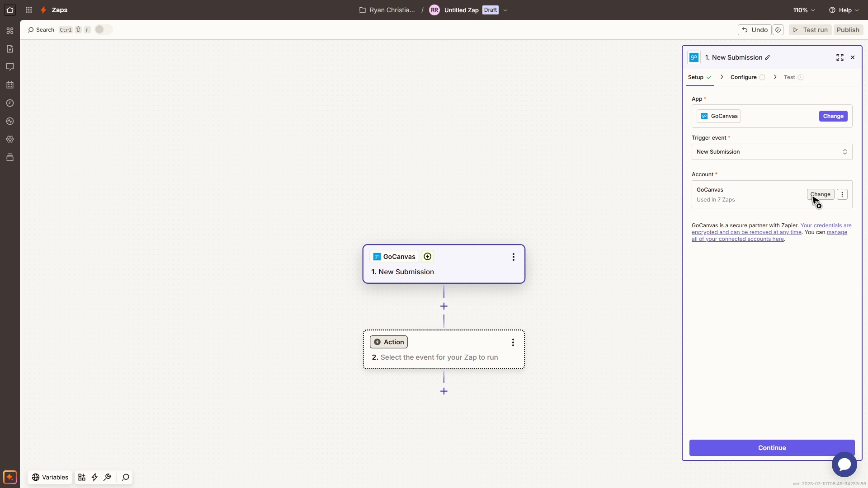
{"action": "left_click", "coordinate": [771, 448]}
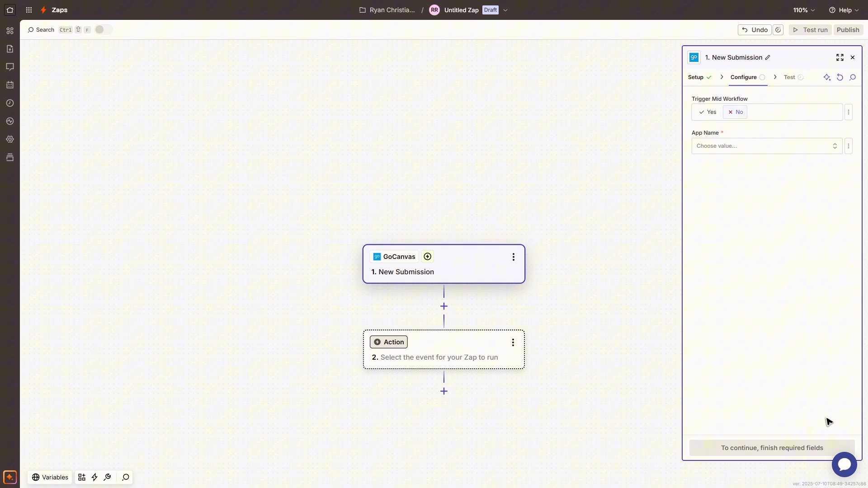
Choose SAMPLE - Job Ticket as the trigger's app name and test the GoCanvas trigger.
{"action": "left_click", "coordinate": [712, 150]}
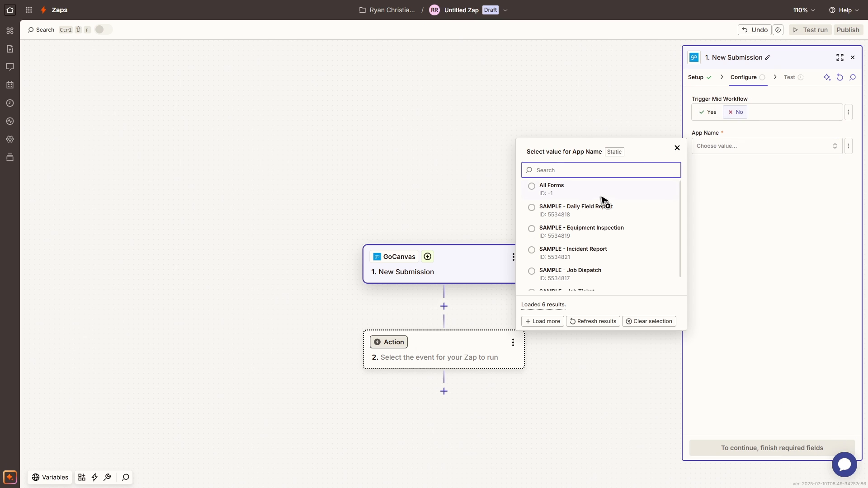
{"action": "scroll", "coordinate": [603, 203], "scroll_direction": "down", "scroll_amount": 1}
{"action": "scroll", "coordinate": [603, 204], "scroll_direction": "up", "scroll_amount": 1}
{"action": "scroll", "coordinate": [605, 217], "scroll_direction": "down", "scroll_amount": 1}
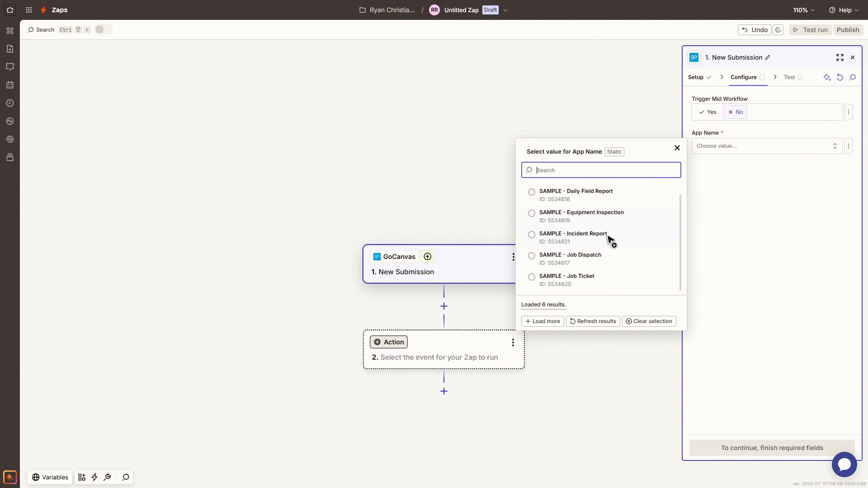
{"action": "left_click", "coordinate": [561, 284]}
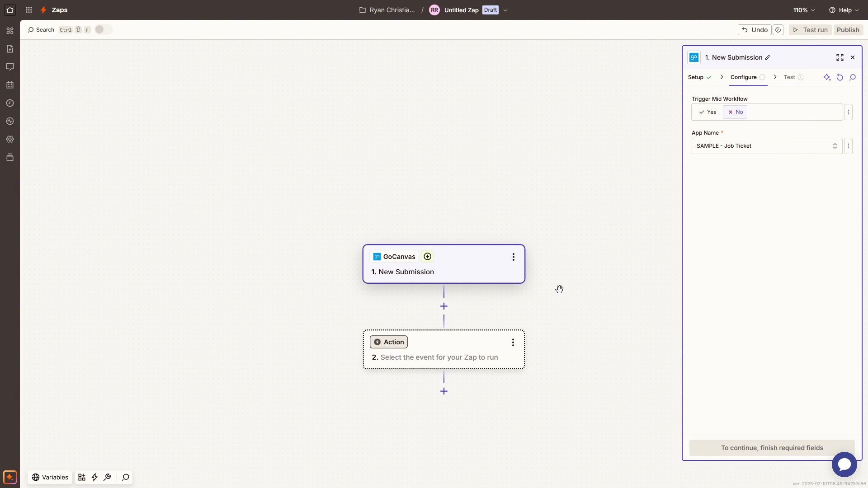
{"action": "left_click", "coordinate": [760, 452]}
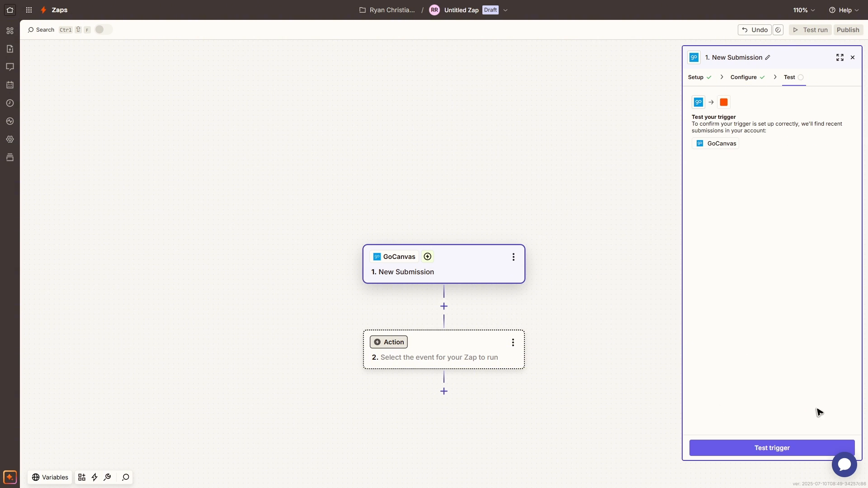
{"action": "left_click", "coordinate": [778, 452]}
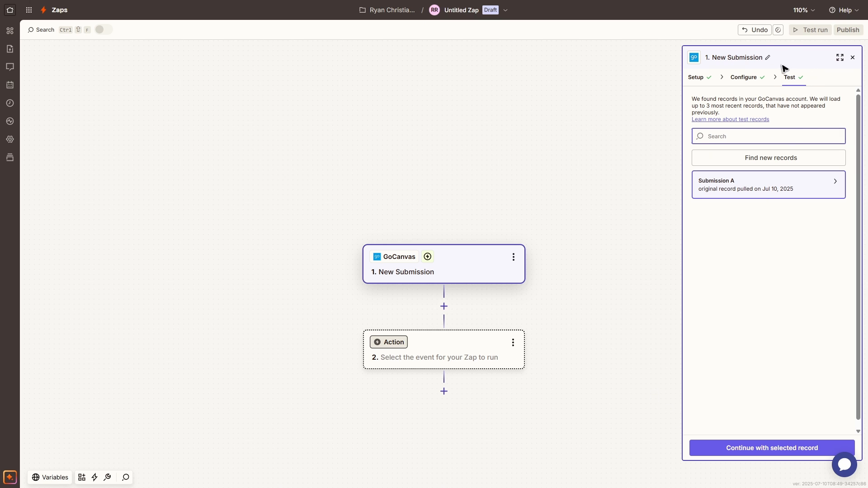
Choose Xero as the Zap's action app and check the details of the Pro feature notice.
{"action": "left_click", "coordinate": [397, 351]}
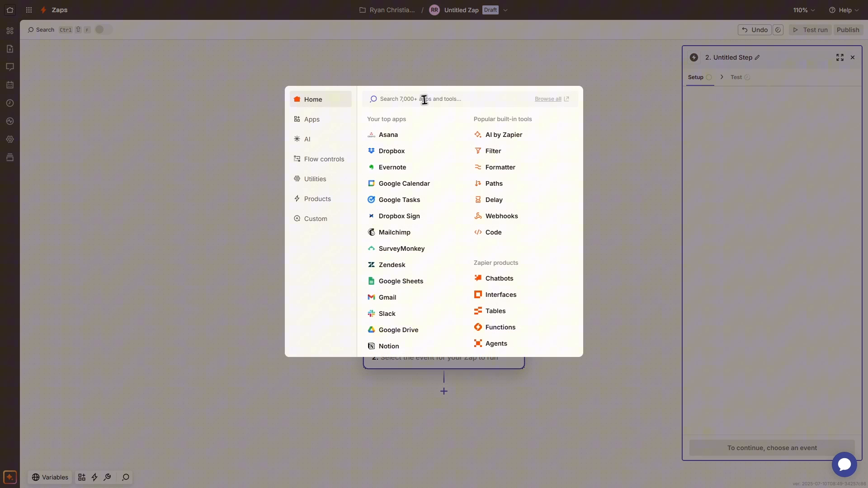
{"action": "type", "text": "xero"}
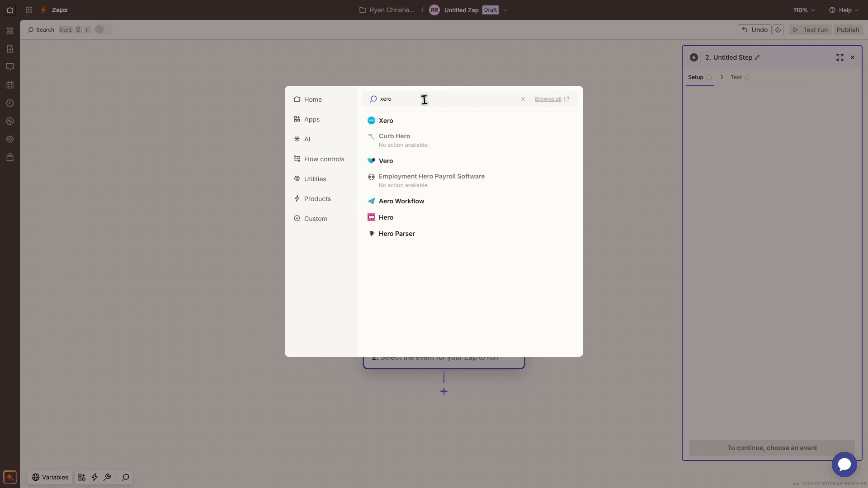
{"action": "left_click", "coordinate": [384, 121]}
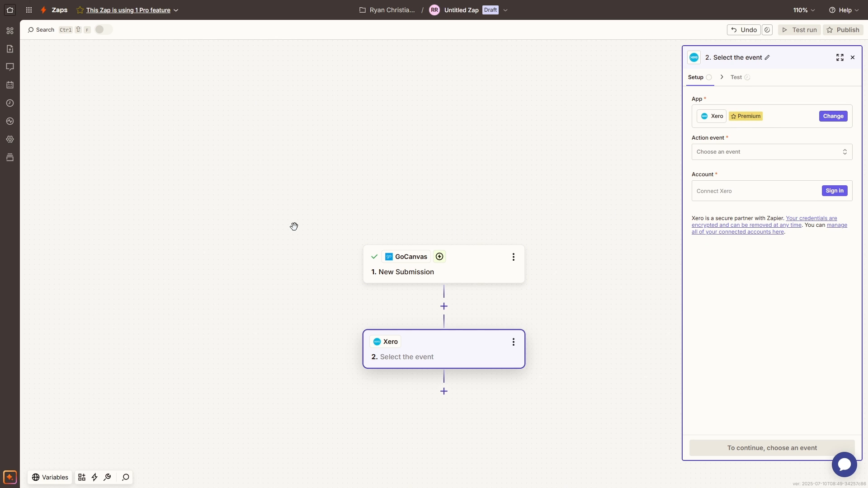
{"action": "left_click", "coordinate": [168, 15]}
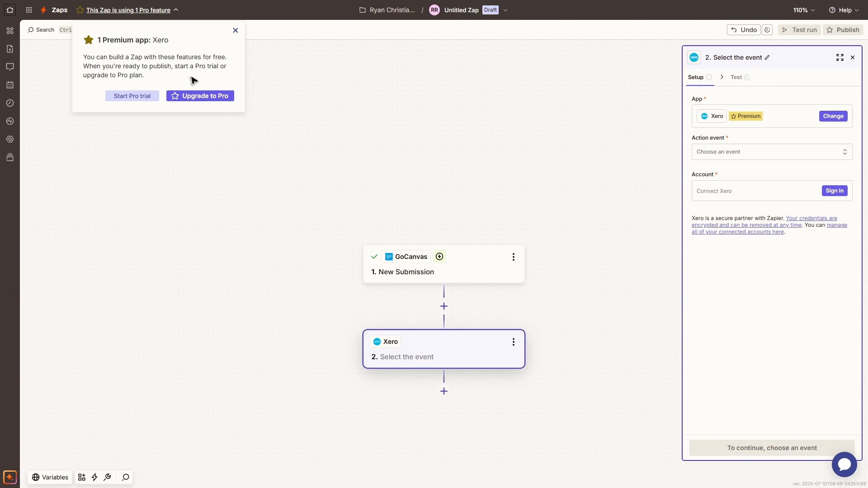
{"action": "left_click", "coordinate": [235, 31]}
Look through the Xero action events and set the action event to Create Project.
{"action": "left_click", "coordinate": [735, 152]}
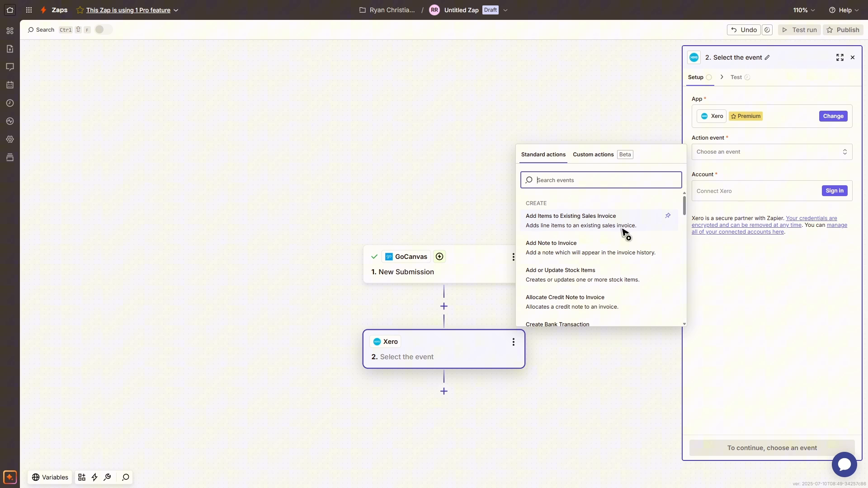
{"action": "scroll", "coordinate": [623, 233], "scroll_direction": "down", "scroll_amount": 1}
{"action": "scroll", "coordinate": [622, 233], "scroll_direction": "up", "scroll_amount": 1}
{"action": "scroll", "coordinate": [595, 253], "scroll_direction": "down", "scroll_amount": 1}
{"action": "scroll", "coordinate": [595, 252], "scroll_direction": "down", "scroll_amount": 5}
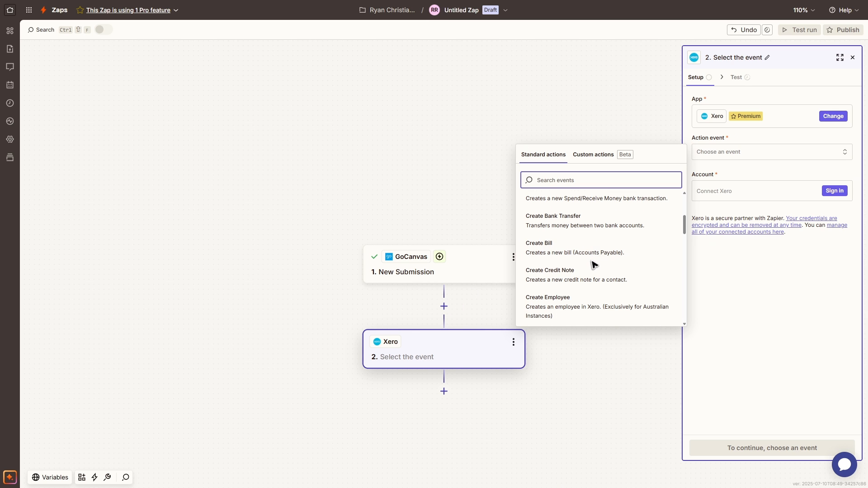
{"action": "scroll", "coordinate": [587, 262], "scroll_direction": "down", "scroll_amount": 5}
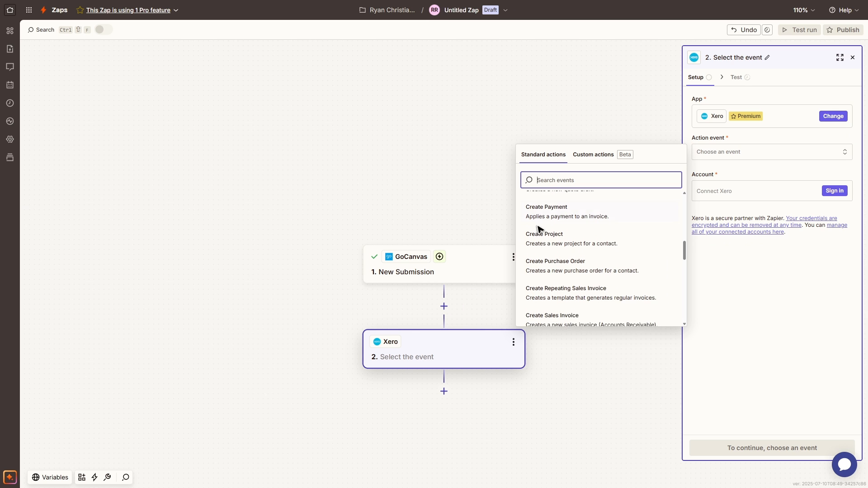
{"action": "left_click", "coordinate": [571, 245]}
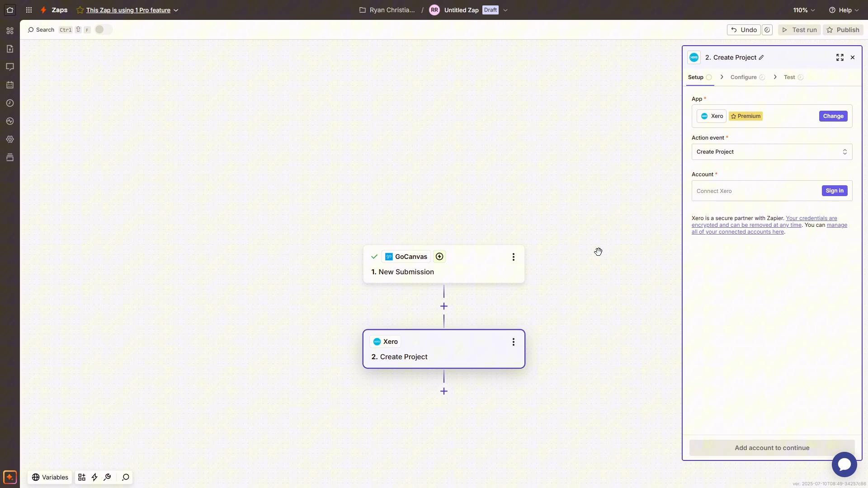
Connect the Xero account by allowing Zapier access, and continue to the Create Project configuration.
{"action": "left_click", "coordinate": [834, 191]}
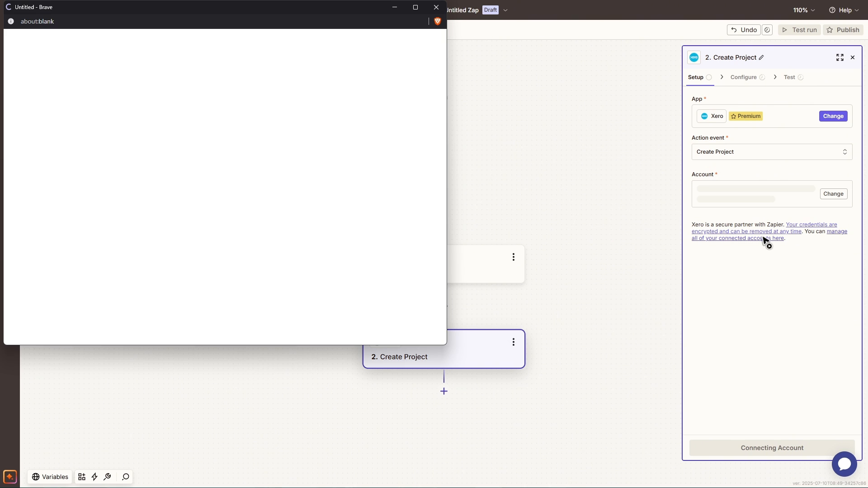
{"action": "left_click_drag", "start_coordinate": [300, 13], "coordinate": [464, 91]}
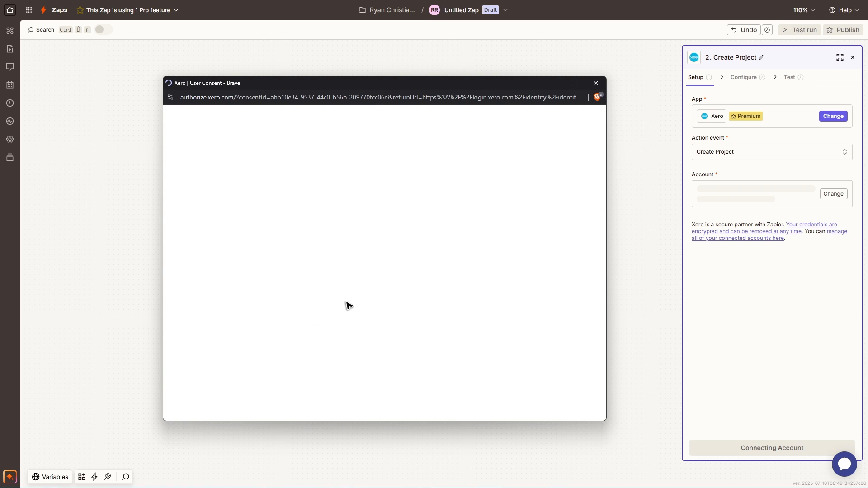
{"action": "scroll", "coordinate": [387, 295], "scroll_direction": "down", "scroll_amount": 5}
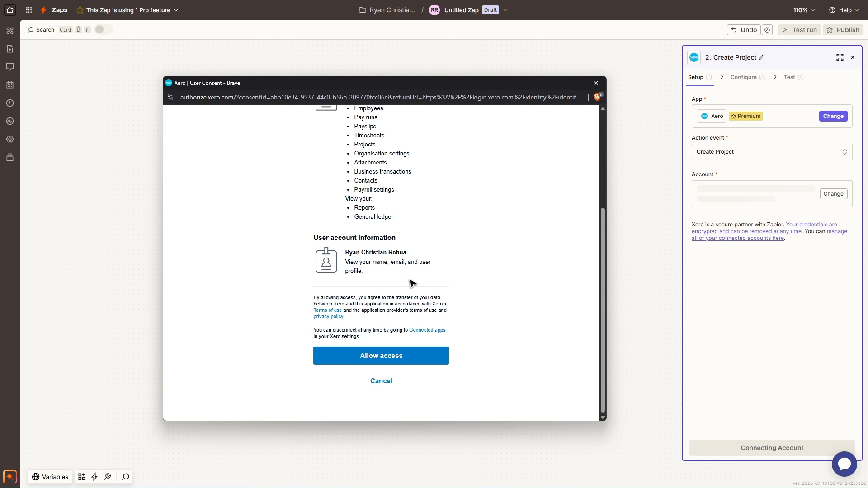
{"action": "left_click", "coordinate": [403, 356]}
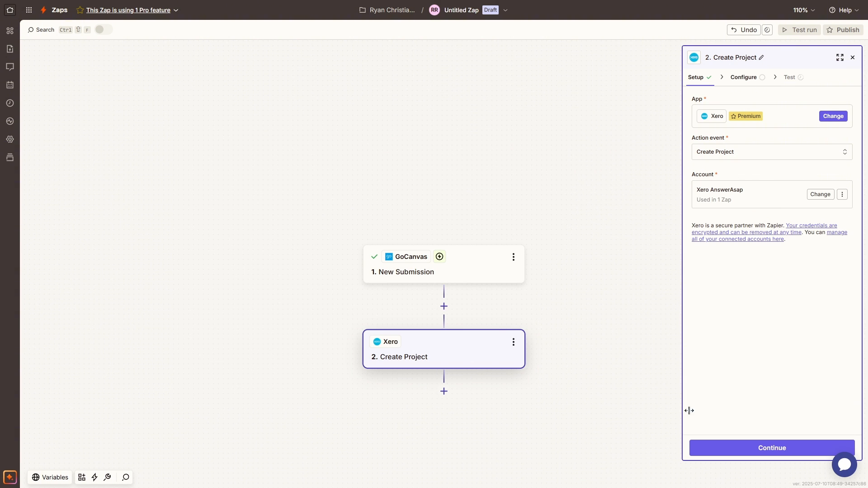
{"action": "left_click", "coordinate": [769, 449]}
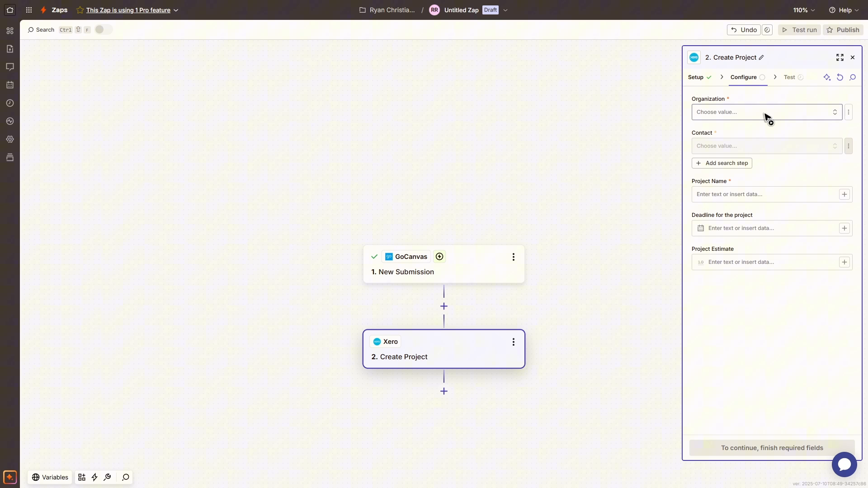
Set the Xero project's organization to AnswerAsap and check the available contact options.
{"action": "left_click", "coordinate": [767, 113]}
{"action": "left_click", "coordinate": [549, 138]}
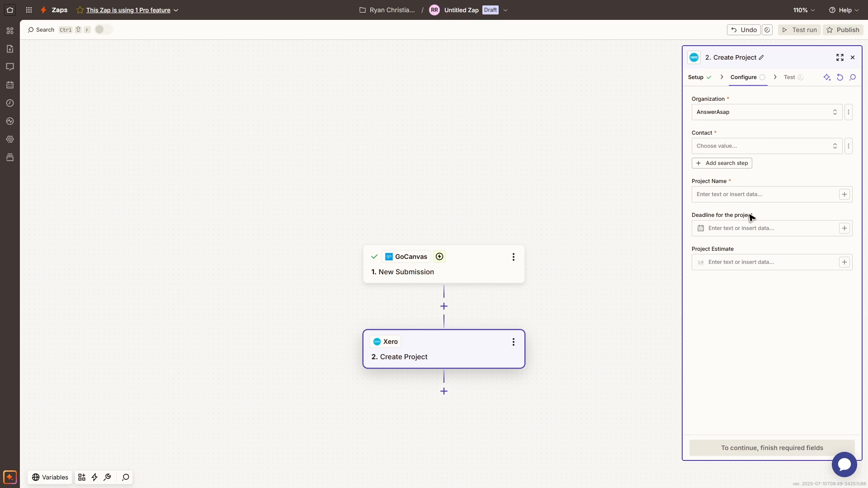
{"action": "left_click", "coordinate": [752, 146]}
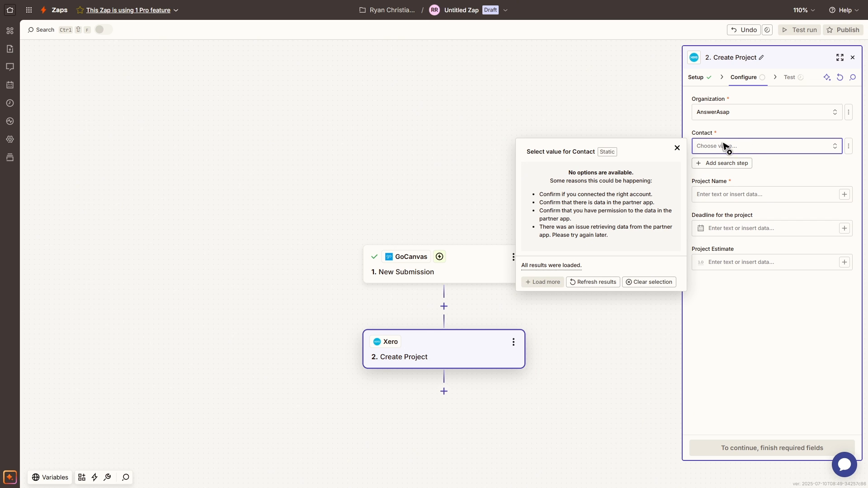
{"action": "left_click", "coordinate": [677, 148]}
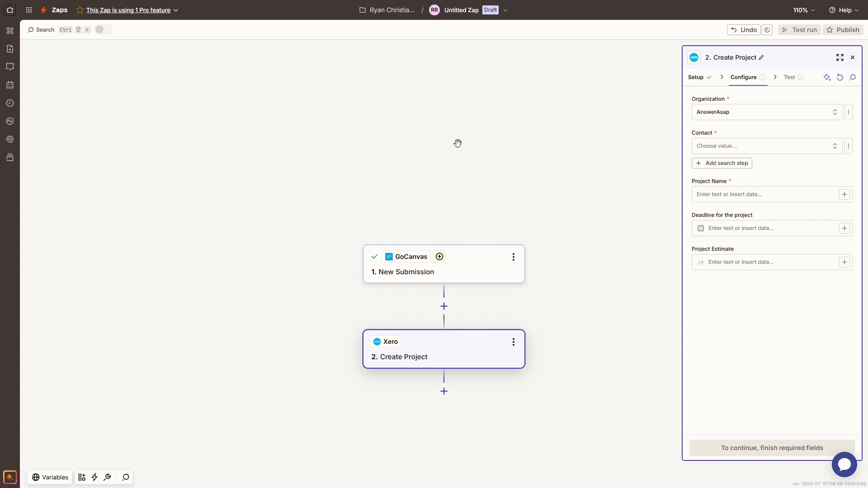
Switch to Xero and open the list of all contacts.
{"action": "key", "text": "F11"}
{"action": "left_click", "coordinate": [265, 8]}
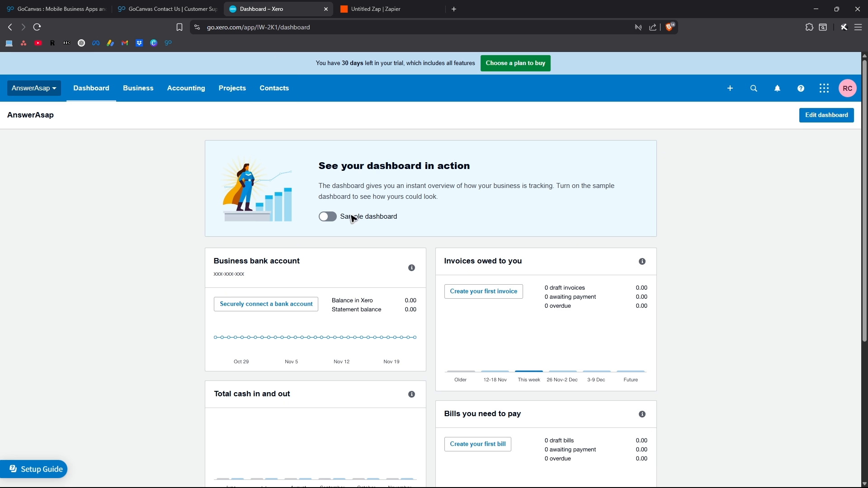
{"action": "left_click", "coordinate": [271, 93]}
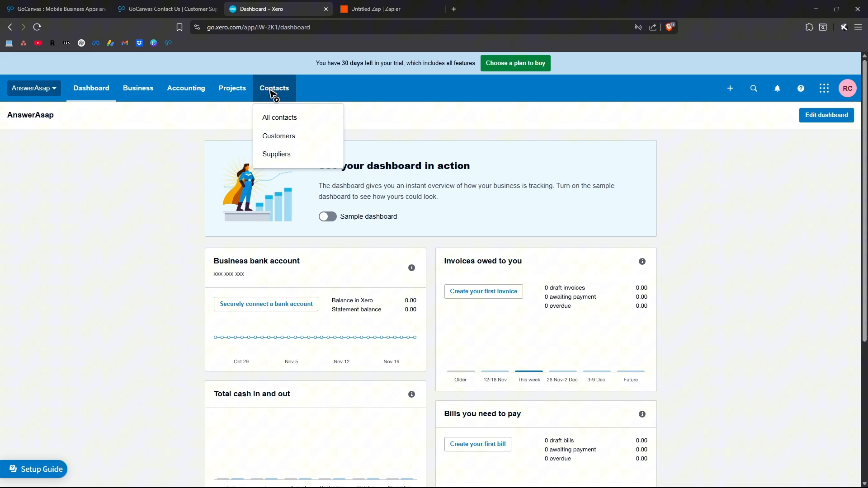
{"action": "left_click", "coordinate": [283, 117]}
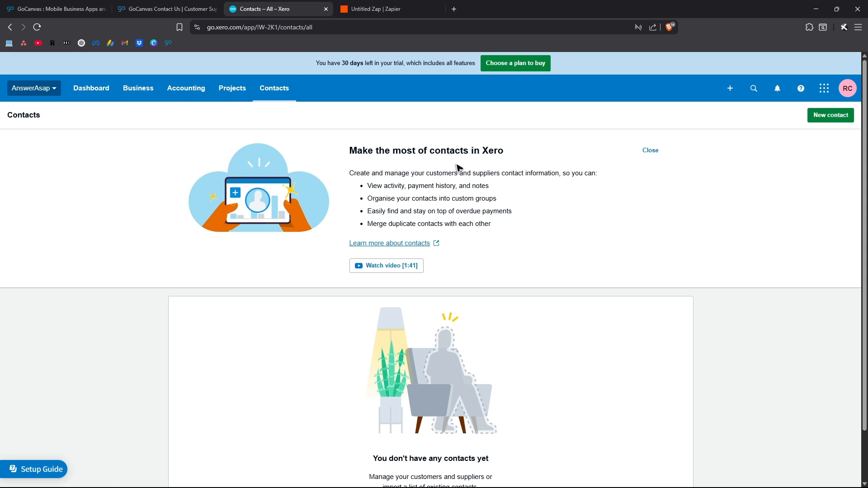
Add and save a new Xero contact with the contact's full name, account number, and the primary person's name and e-mail.
{"action": "left_click", "coordinate": [823, 116]}
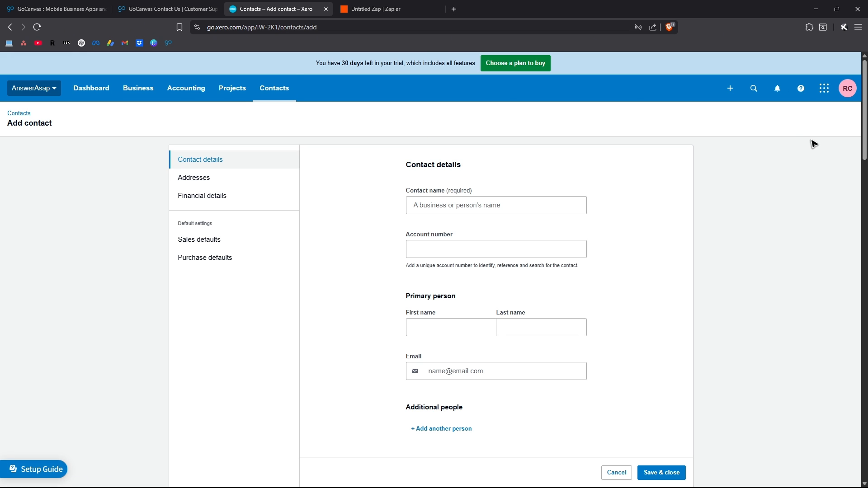
{"action": "left_click", "coordinate": [449, 205]}
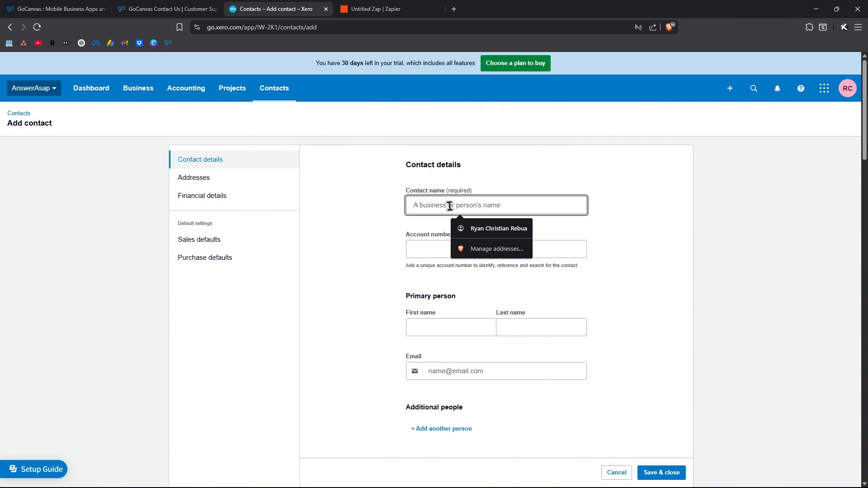
{"action": "left_click", "coordinate": [490, 230]}
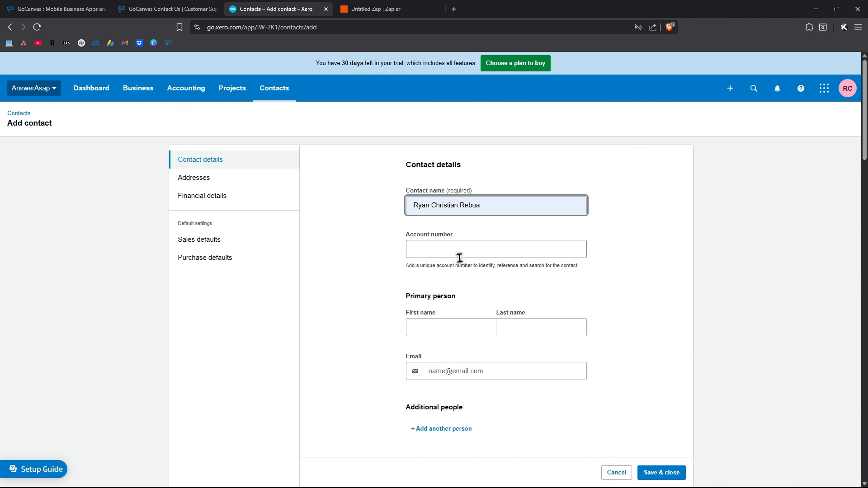
{"action": "key", "text": "Tab"}
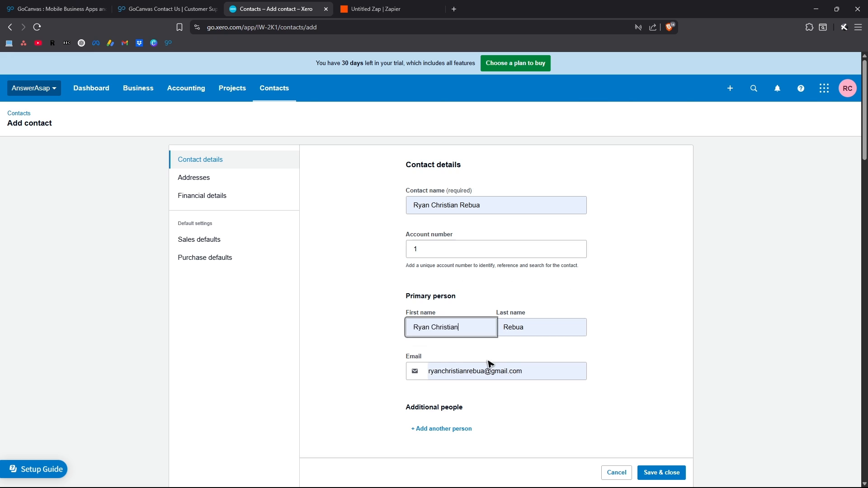
{"action": "left_click", "coordinate": [630, 328]}
{"action": "scroll", "coordinate": [588, 361], "scroll_direction": "down", "scroll_amount": 1}
{"action": "left_click", "coordinate": [668, 478]}
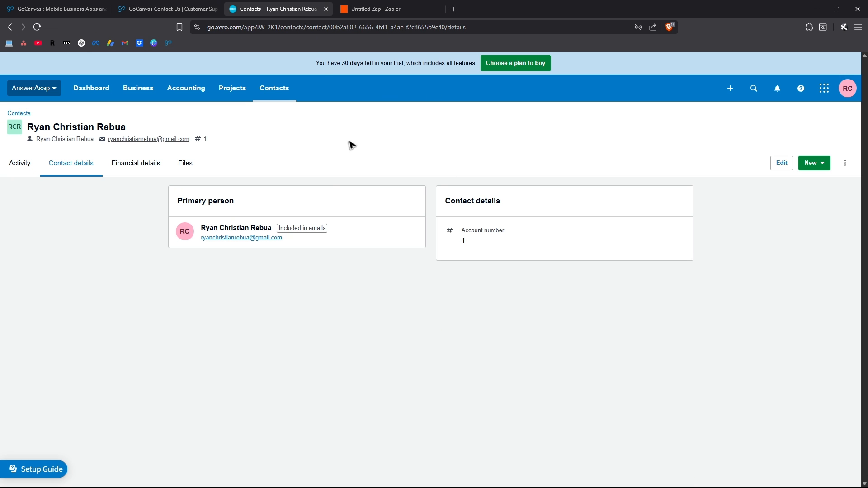
Switch to Zapier, refresh the contact options for the Create Project step, and select the newly added contact.
{"action": "left_click", "coordinate": [375, 9]}
{"action": "key", "text": "F11"}
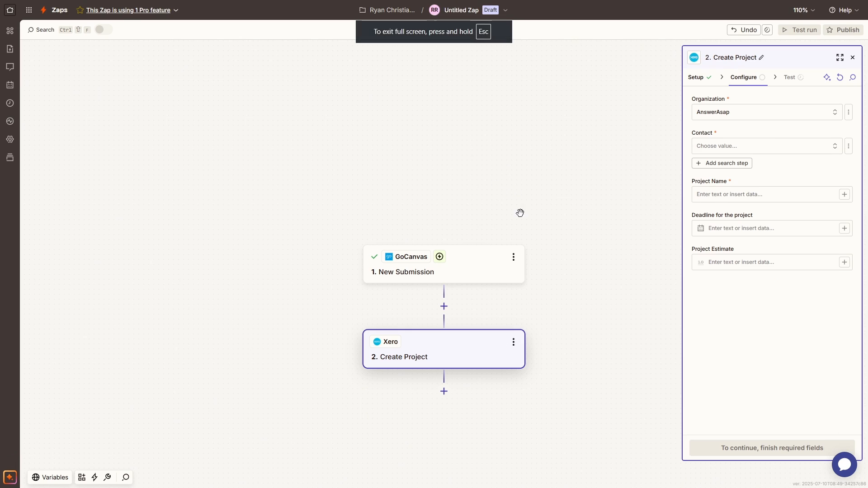
{"action": "left_click", "coordinate": [728, 150]}
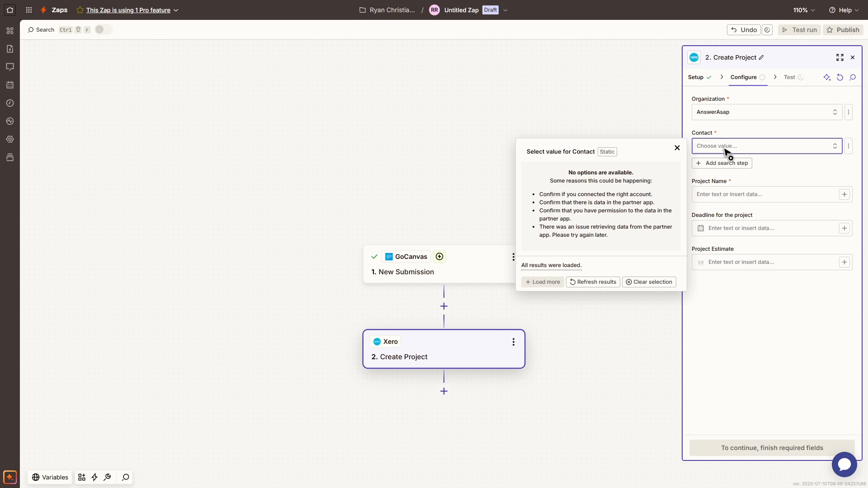
{"action": "left_click", "coordinate": [613, 282]}
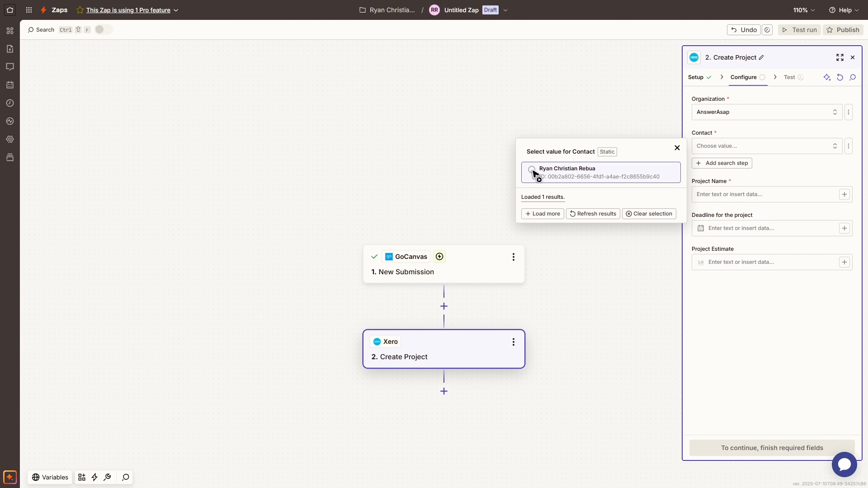
{"action": "left_click", "coordinate": [536, 174]}
Name the project SAMPLEINTEGRATION, test the Create Project step by sending it to Xero, and close the step's settings.
{"action": "left_click", "coordinate": [747, 194]}
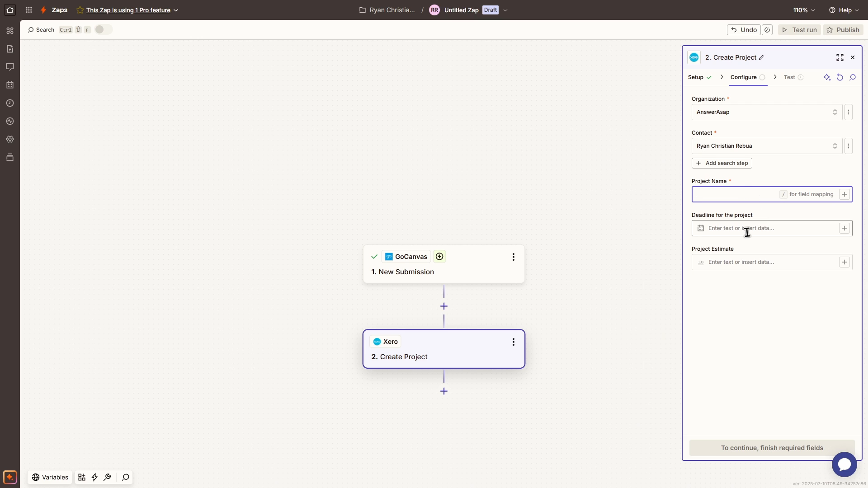
{"action": "type", "text": "SAMPLEINTEGRATION"}
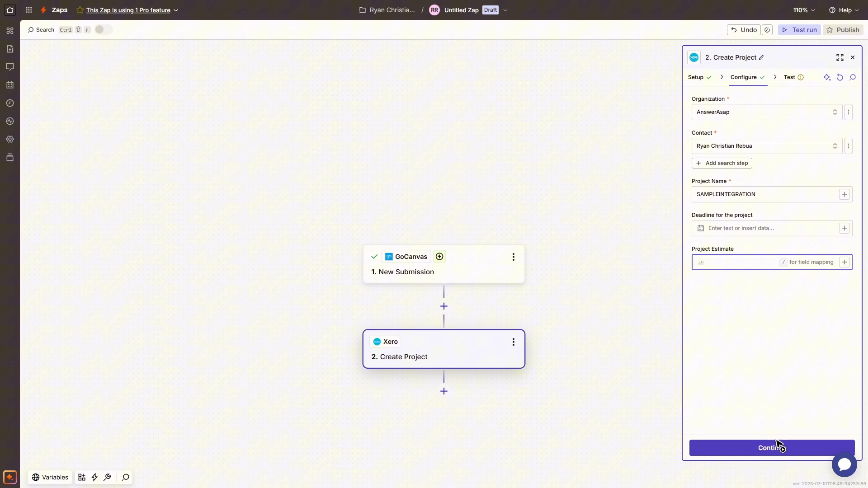
{"action": "left_click", "coordinate": [781, 447]}
{"action": "left_click", "coordinate": [814, 448]}
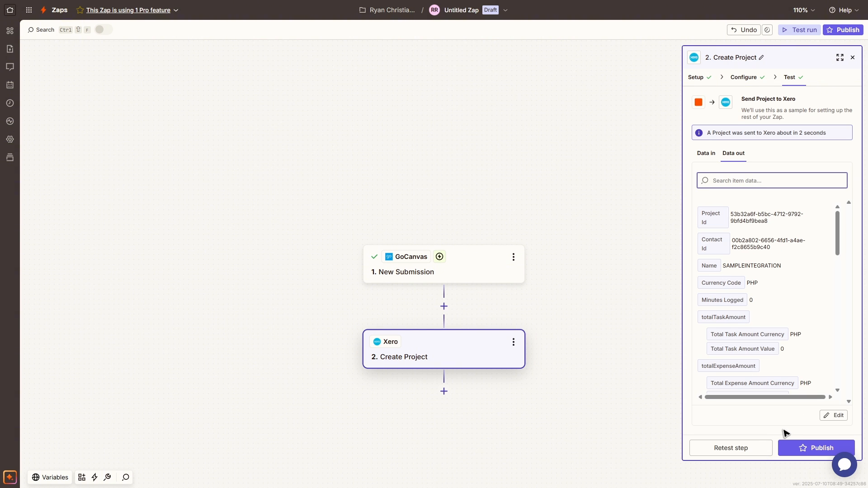
{"action": "left_click", "coordinate": [852, 57]}
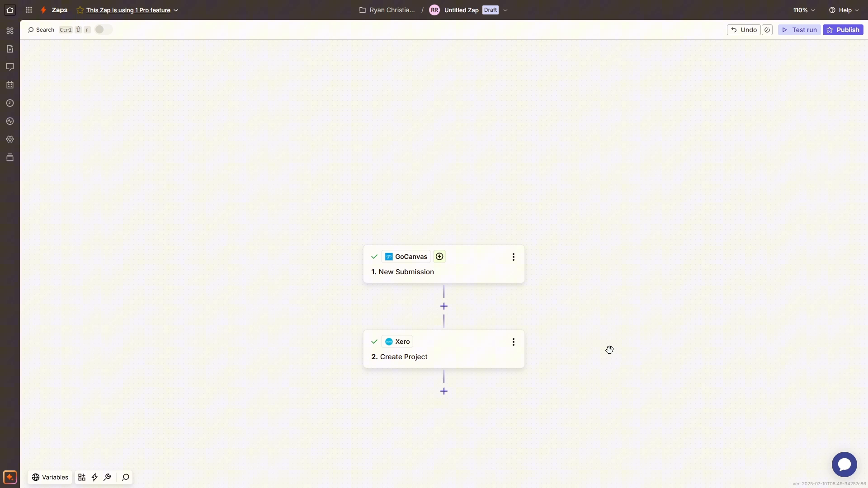
Switch to Xero and open the list of all projects to check for the test project.
{"action": "key", "text": "F11"}
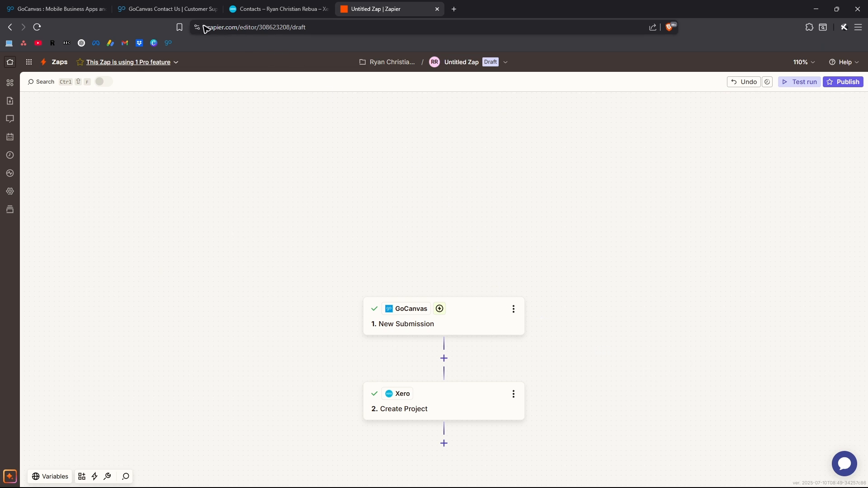
{"action": "left_click", "coordinate": [280, 7]}
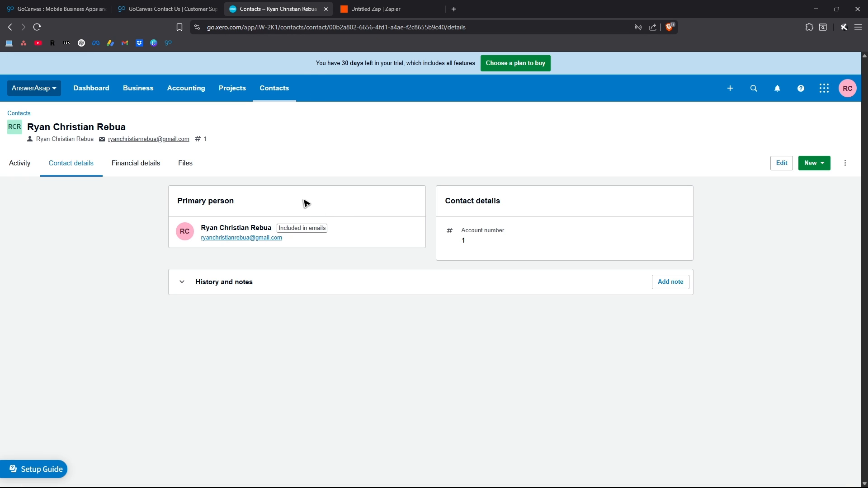
{"action": "left_click", "coordinate": [365, 9]}
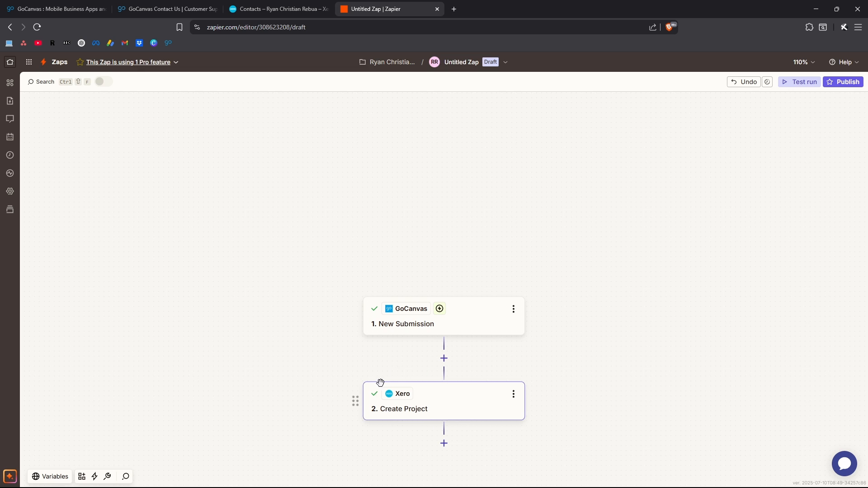
{"action": "left_click", "coordinate": [284, 7]}
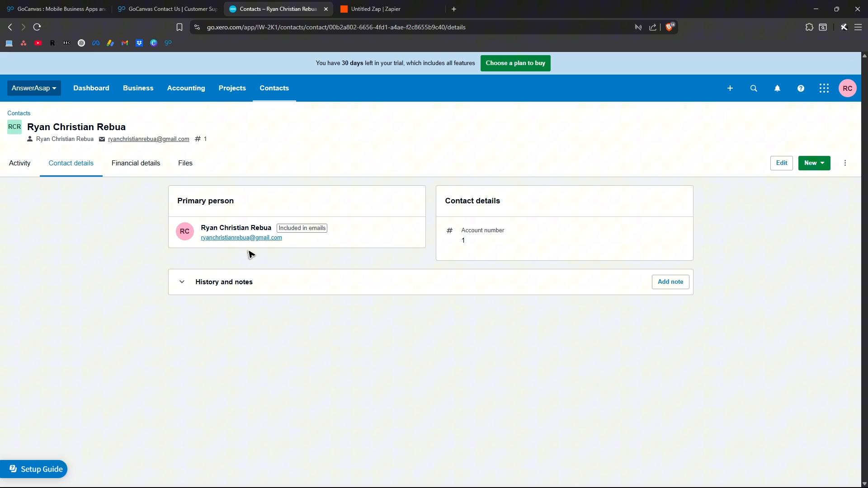
{"action": "left_click", "coordinate": [231, 89]}
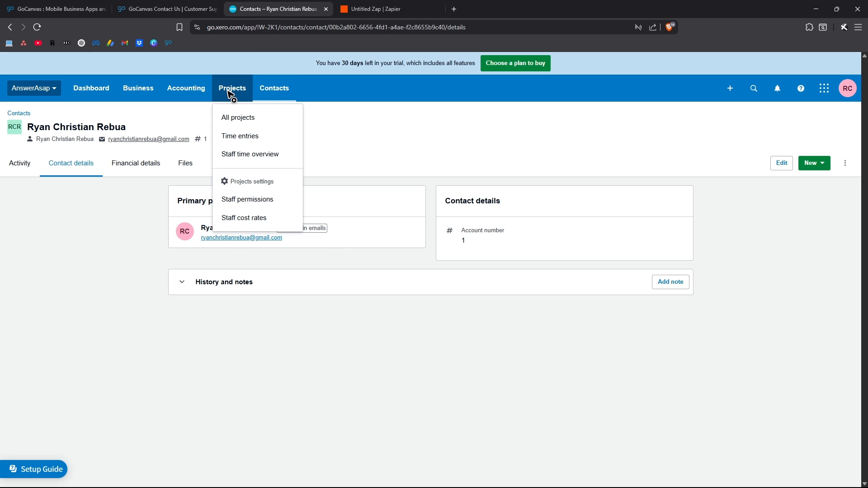
{"action": "left_click", "coordinate": [245, 119]}
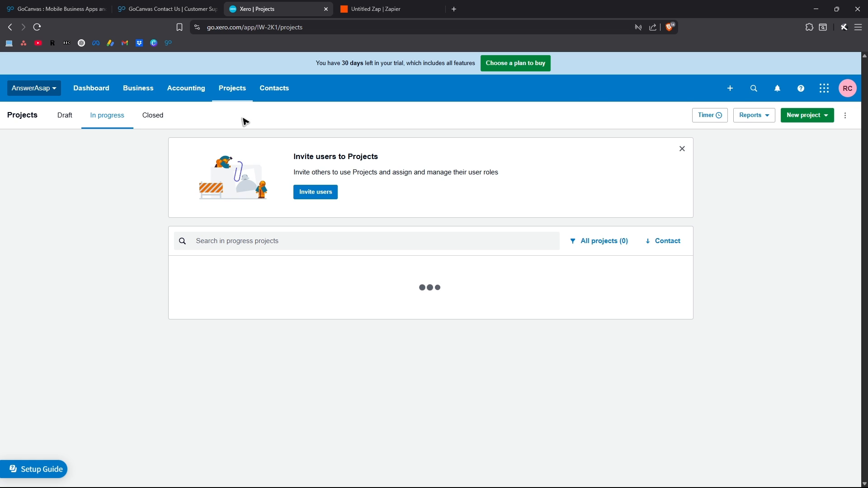